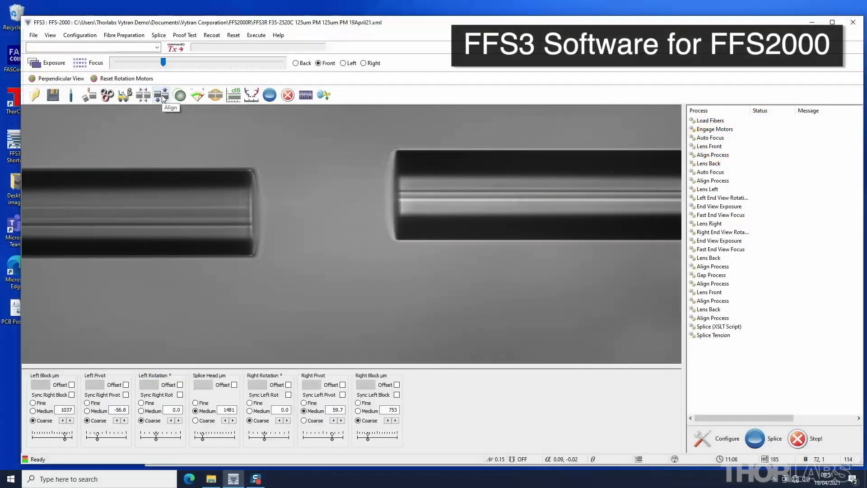
- Run Align so the left fiber's end face and stress rods come level in the end view
{"action": "left_click", "coordinate": [163, 96]}
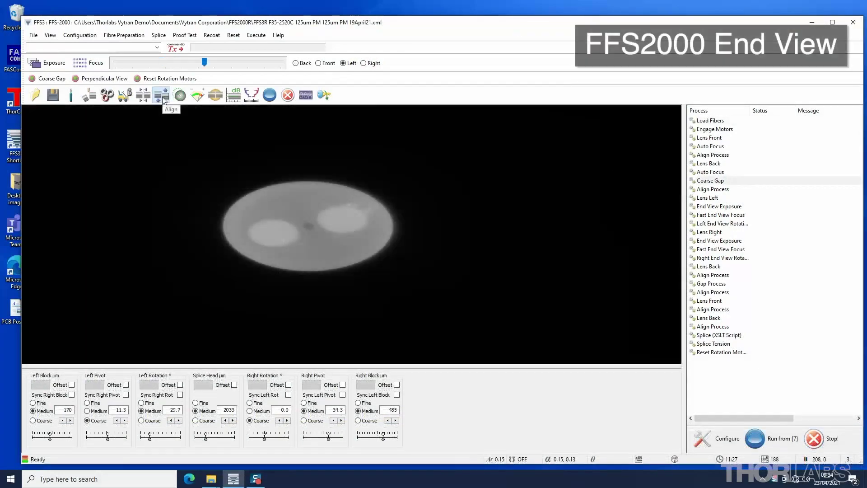
- Align to the left end view and take two distance measurements across the fiber end face
{"action": "left_click", "coordinate": [163, 98]}
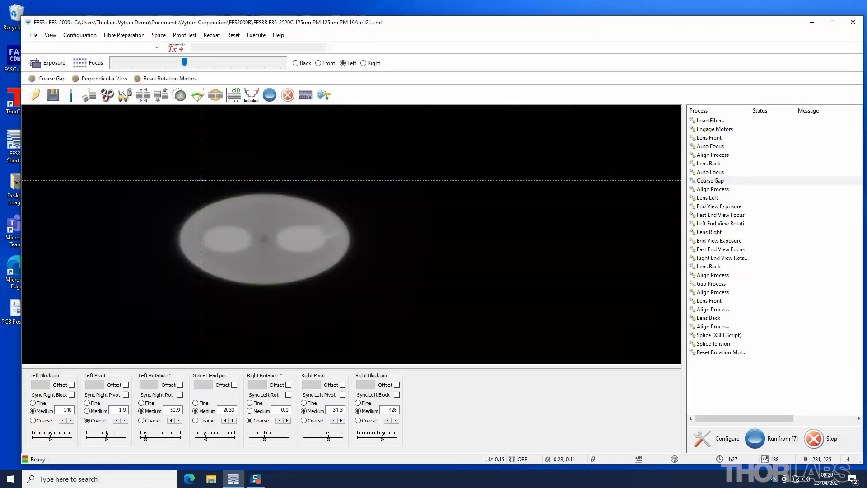
{"action": "left_click_drag", "start_coordinate": [203, 181], "coordinate": [326, 180]}
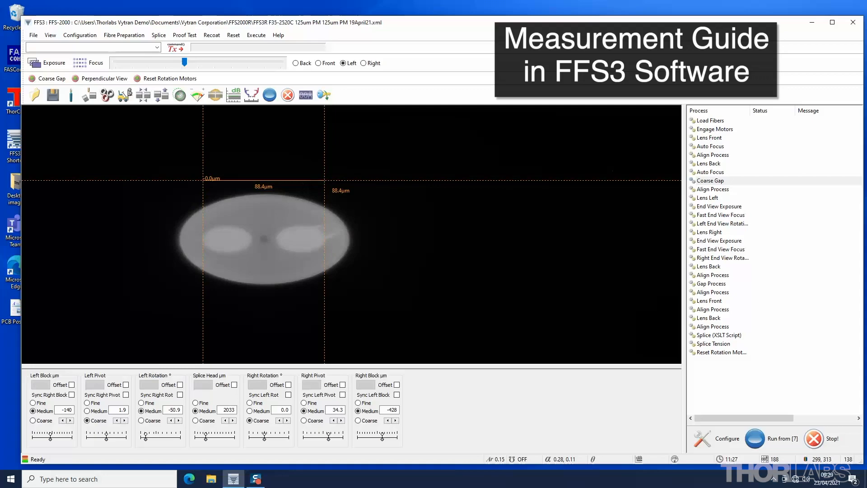
{"action": "left_click_drag", "start_coordinate": [251, 182], "coordinate": [275, 181]}
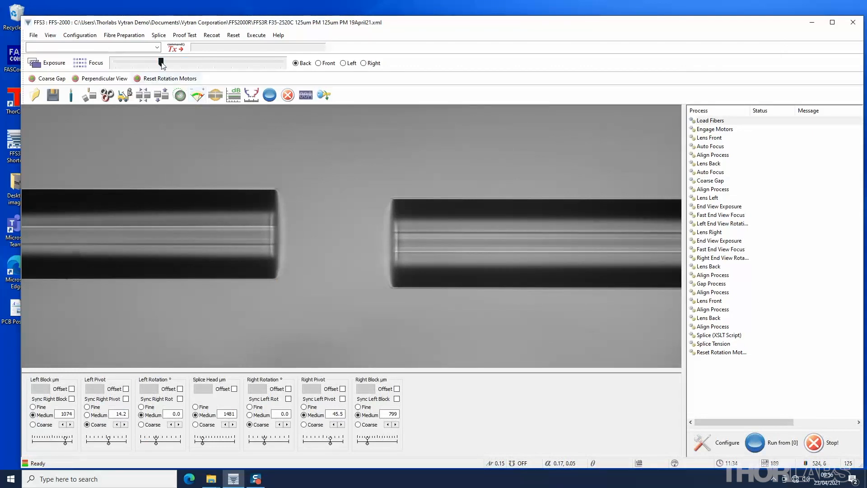
- In Splice Properties PM Parameters, step through the fiber types and choose Symmetry algorithm
{"action": "left_click", "coordinate": [158, 34]}
{"action": "left_click", "coordinate": [160, 67]}
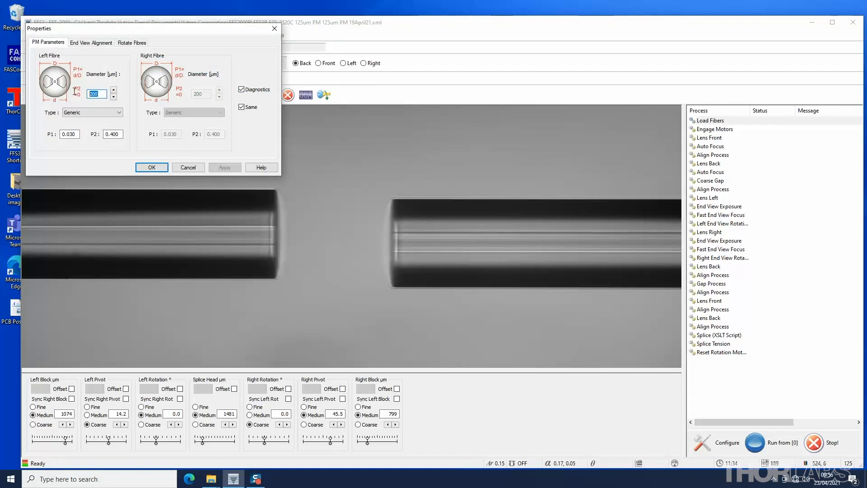
{"action": "type", "text": "12"}
{"action": "type", "text": "5"}
{"action": "left_click", "coordinate": [119, 113]}
{"action": "key", "text": "Down"}
{"action": "key", "text": "Return"}
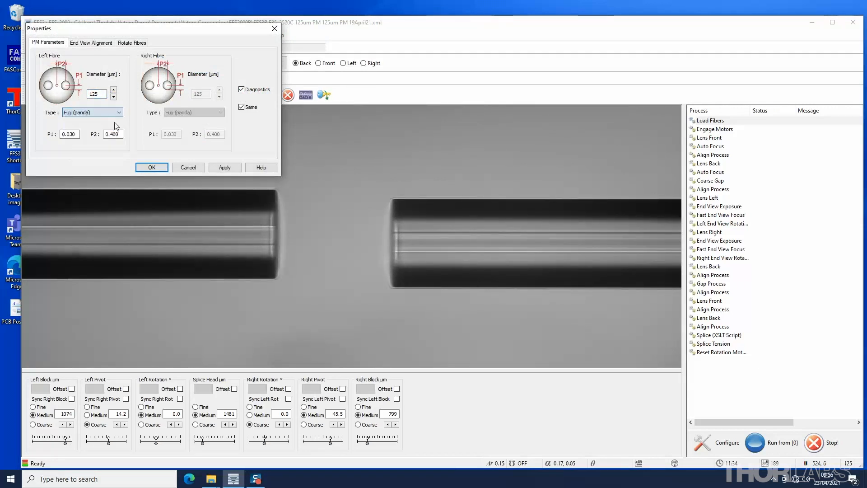
{"action": "left_click", "coordinate": [121, 111]}
{"action": "key", "text": "Down"}
{"action": "key", "text": "Return"}
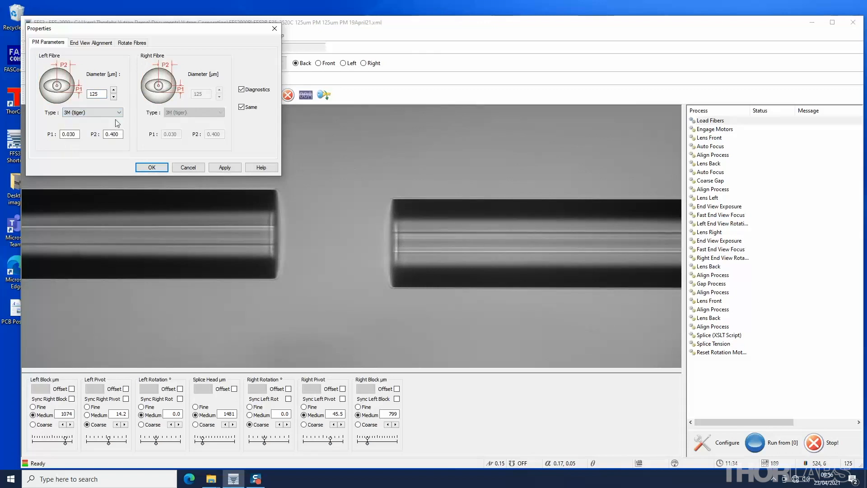
{"action": "left_click", "coordinate": [120, 112]}
{"action": "left_click", "coordinate": [119, 132]}
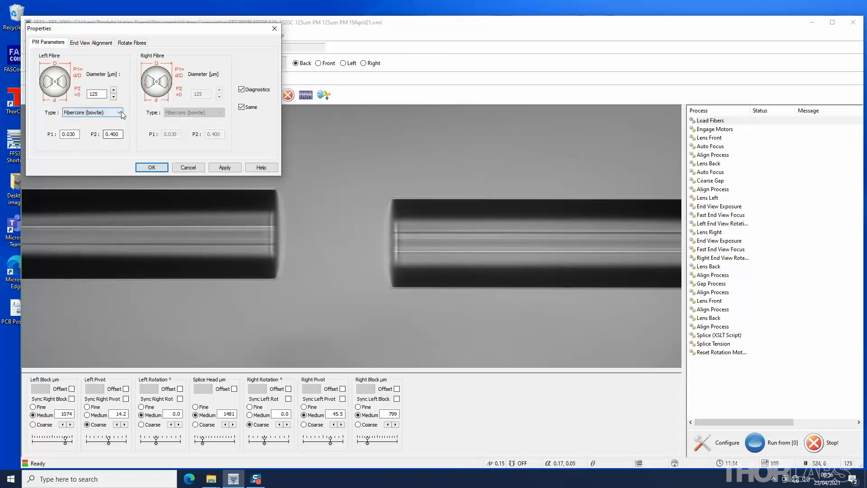
{"action": "left_click", "coordinate": [120, 112]}
{"action": "left_click", "coordinate": [119, 144]}
{"action": "left_click", "coordinate": [120, 112]}
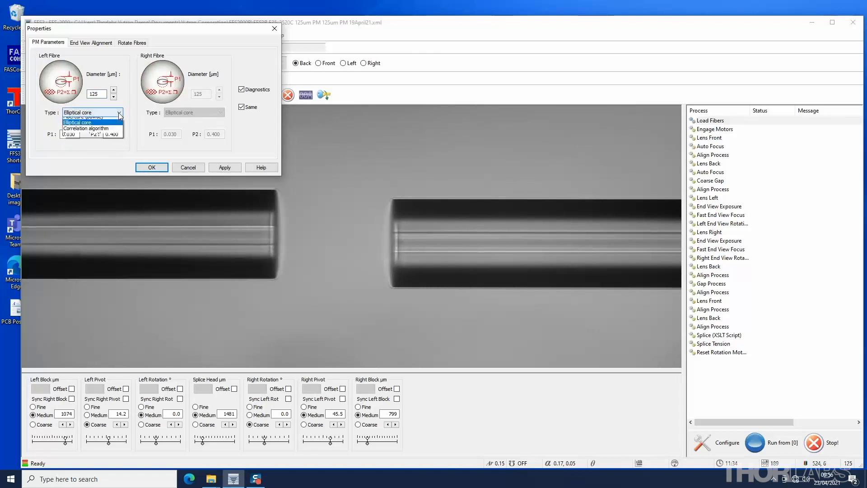
{"action": "left_click", "coordinate": [114, 155]}
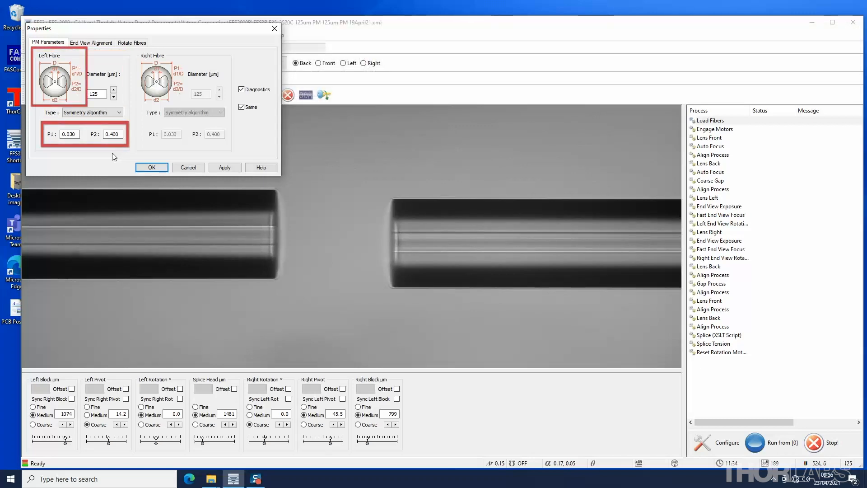
- Set P1 to 0.15 and P2 to 0.8 and apply the PM parameters
{"action": "double_click", "coordinate": [80, 133]}
{"action": "type", "text": "0."}
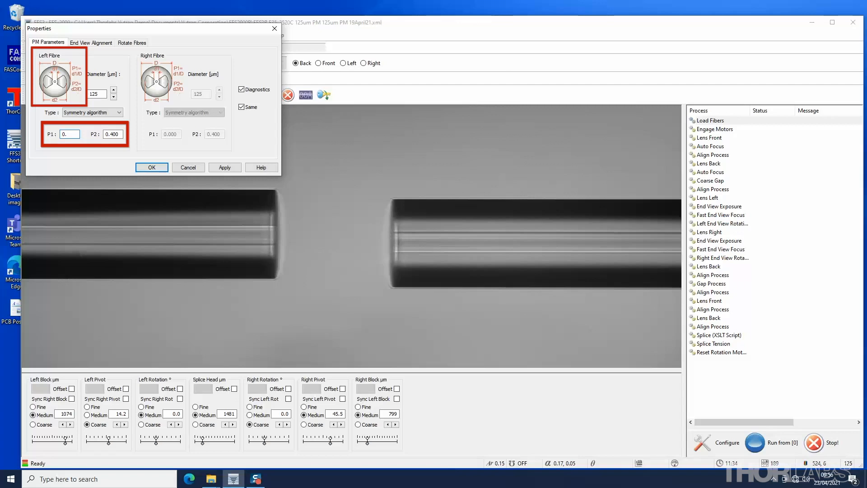
{"action": "type", "text": "15"}
{"action": "key", "text": "Tab"}
{"action": "type", "text": "0.8"}
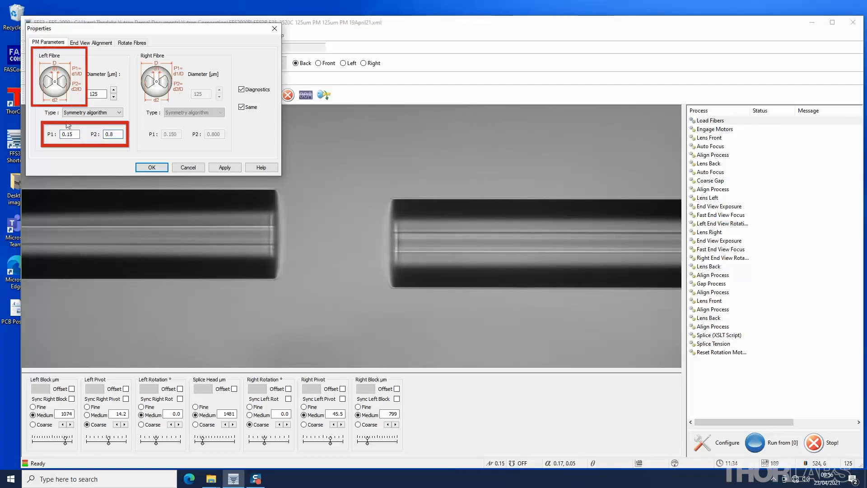
{"action": "left_click", "coordinate": [218, 169]}
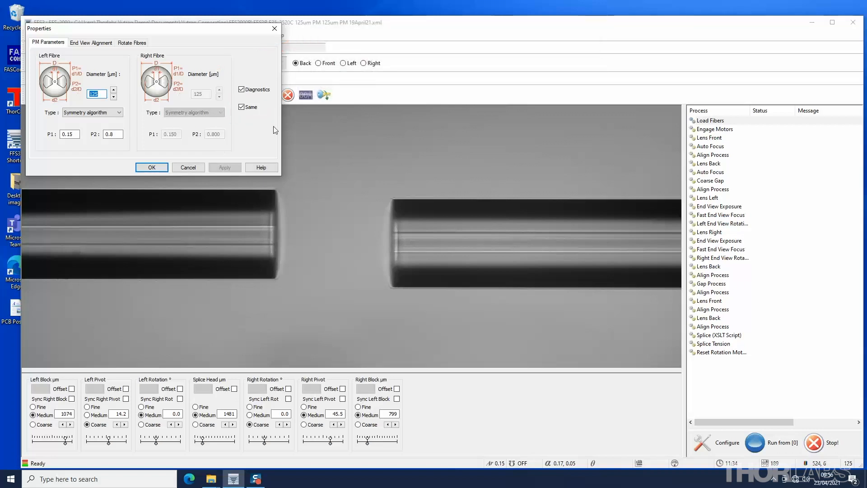
- Uncheck Same to peek at the right fibre type list, then recheck Same so both fibres match
{"action": "left_click", "coordinate": [247, 110]}
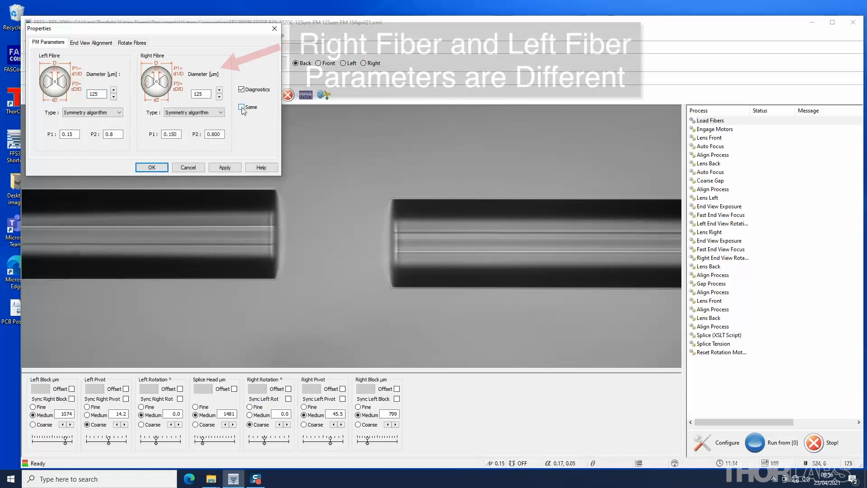
{"action": "left_click", "coordinate": [220, 112]}
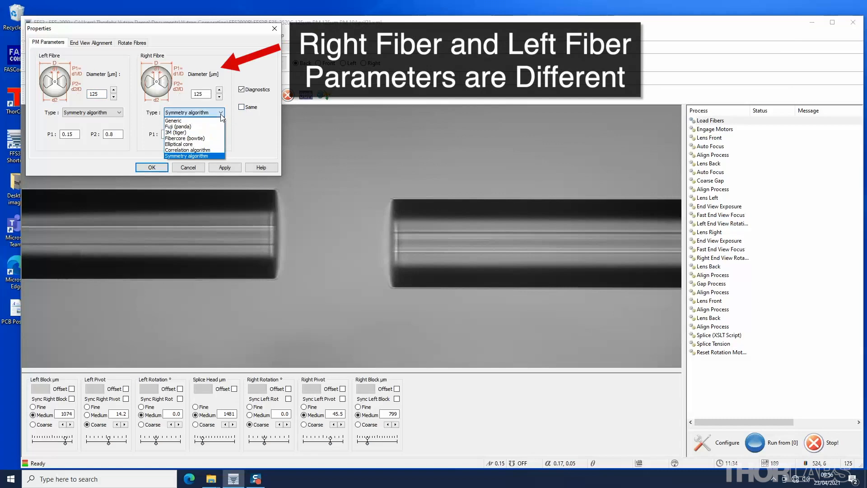
{"action": "left_click", "coordinate": [242, 108]}
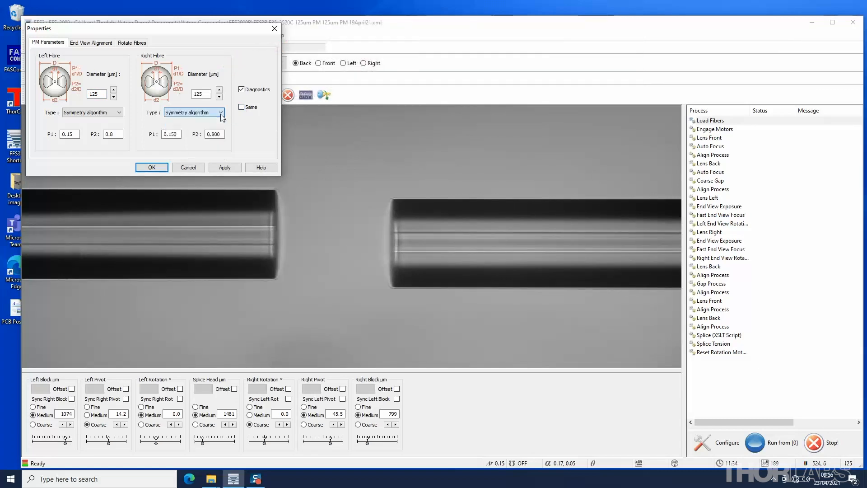
{"action": "left_click", "coordinate": [242, 108]}
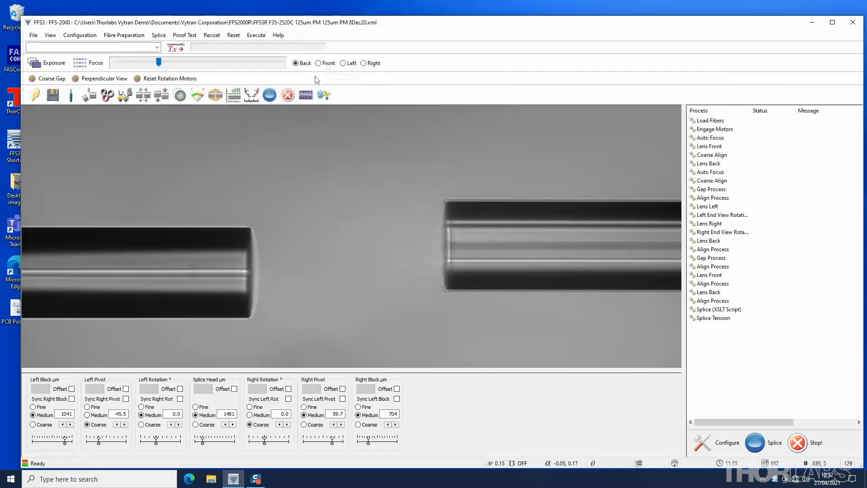
- Focus and align the fibres in the front side view
{"action": "left_click", "coordinate": [326, 63]}
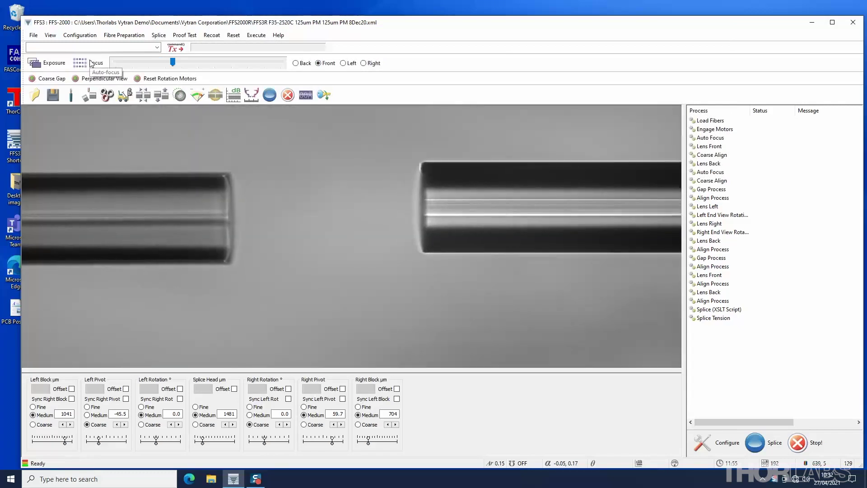
{"action": "left_click", "coordinate": [91, 64]}
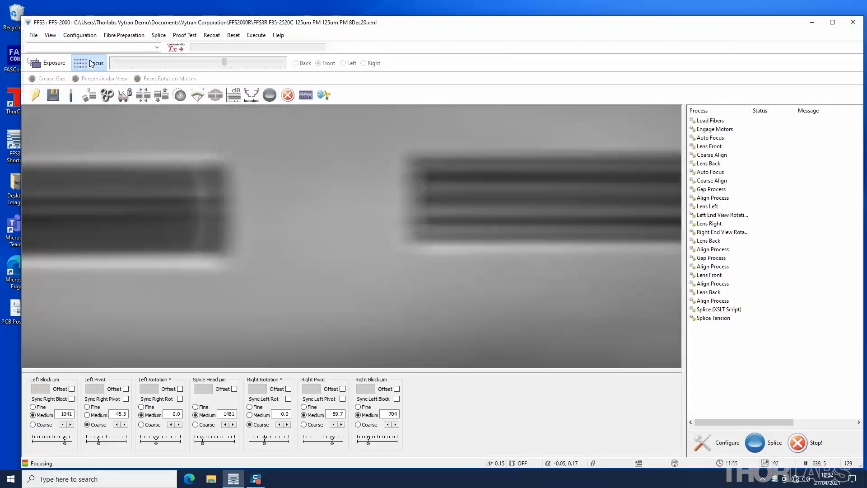
{"action": "left_click", "coordinate": [169, 97]}
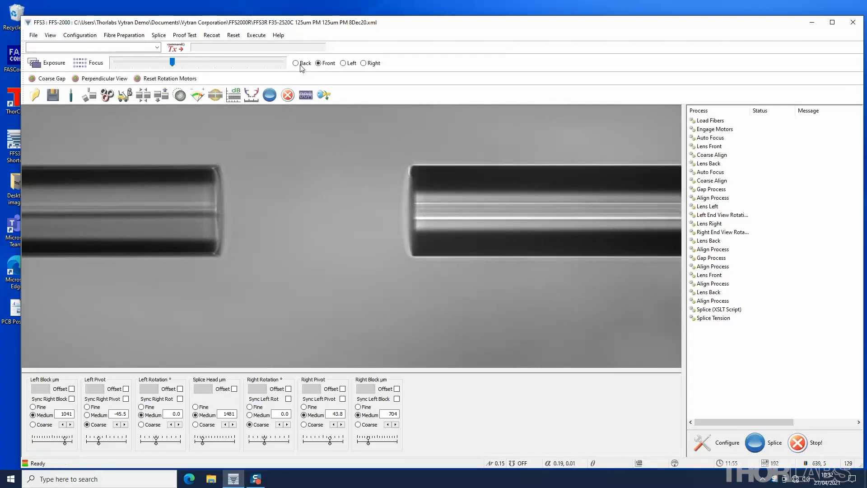
- Focus and align the fibres twice in the back side view
{"action": "left_click", "coordinate": [301, 65]}
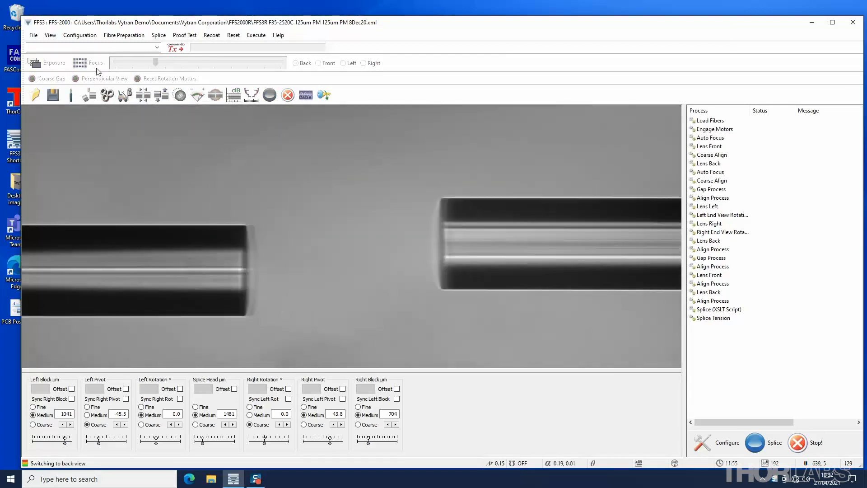
{"action": "left_click", "coordinate": [88, 63]}
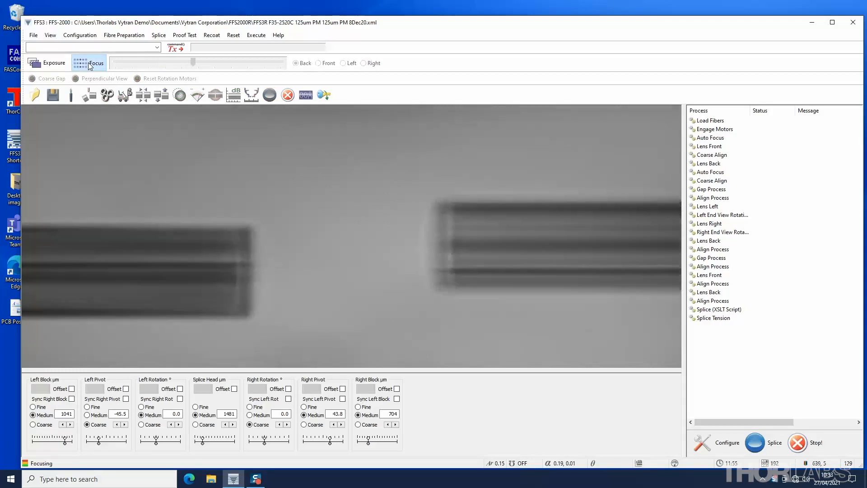
{"action": "left_click", "coordinate": [161, 95]}
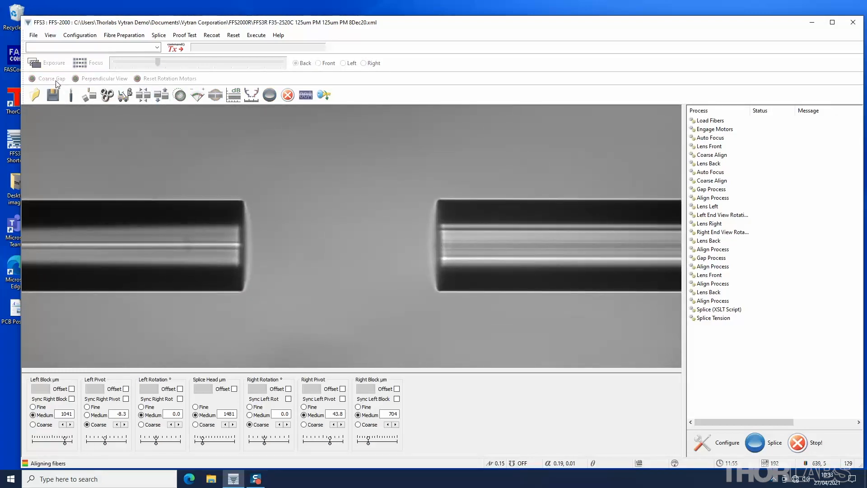
{"action": "left_click", "coordinate": [161, 95]}
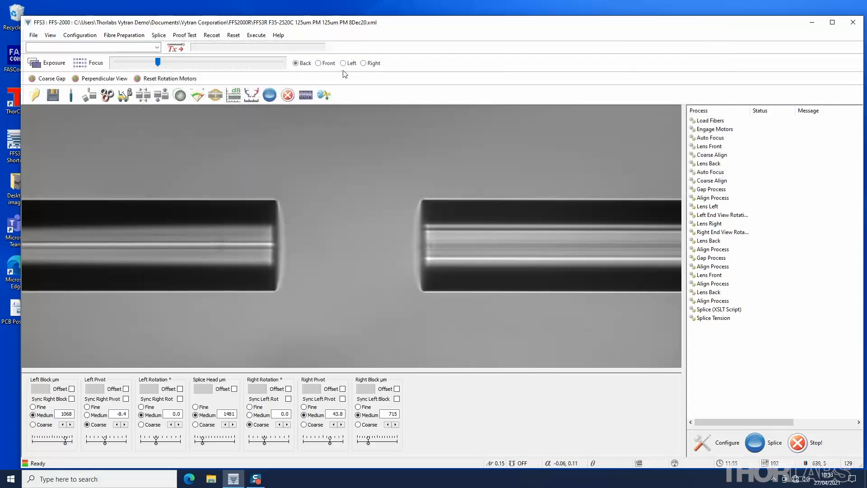
- Switch to the left end view, confirm the mirror, rotationally align and dismiss the detail view
{"action": "left_click", "coordinate": [344, 64]}
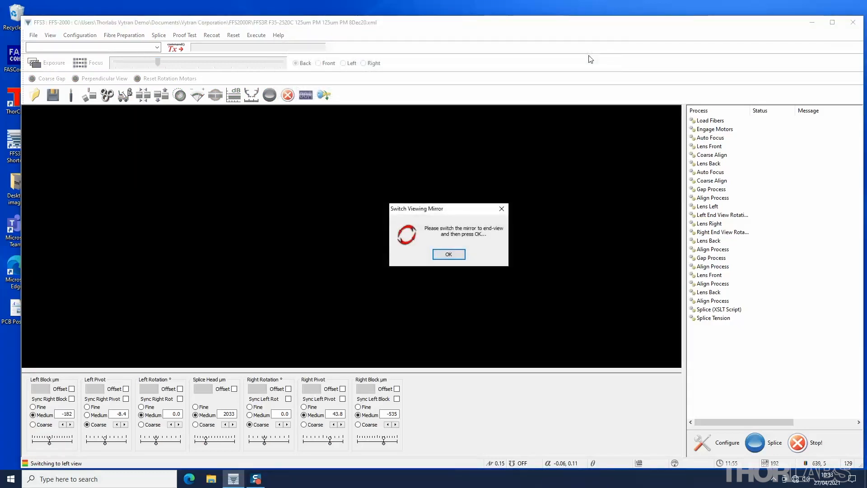
{"action": "left_click", "coordinate": [448, 254]}
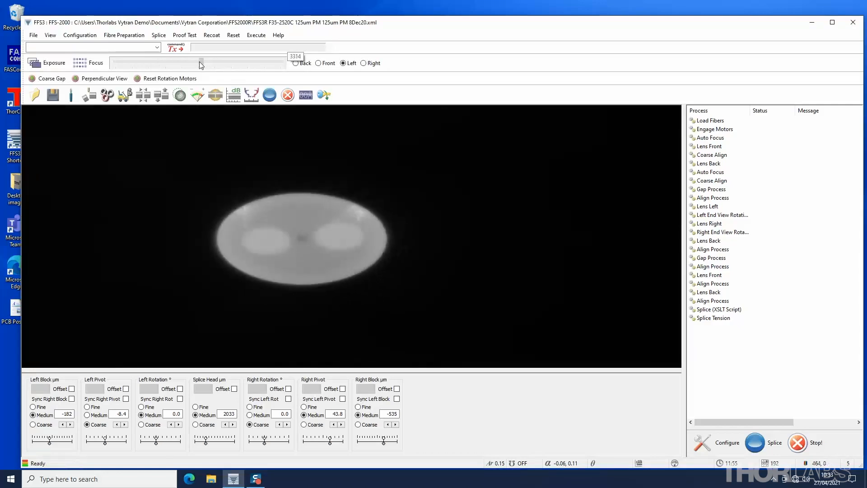
{"action": "left_click", "coordinate": [163, 97]}
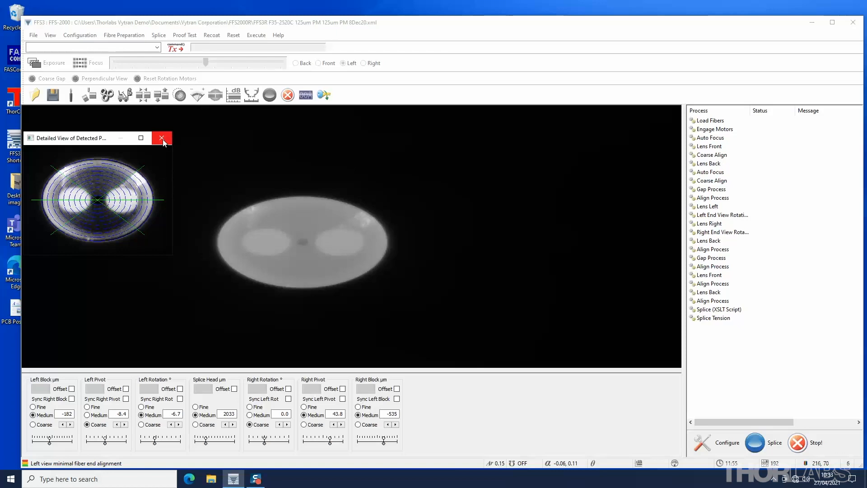
{"action": "left_click", "coordinate": [161, 139]}
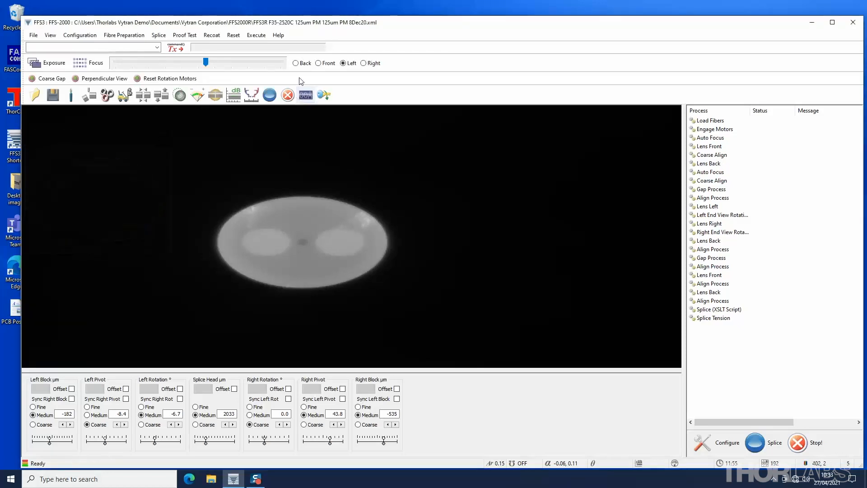
- Rotationally align the right fibre end, then return to the back side view and confirm the mirror
{"action": "left_click", "coordinate": [365, 63]}
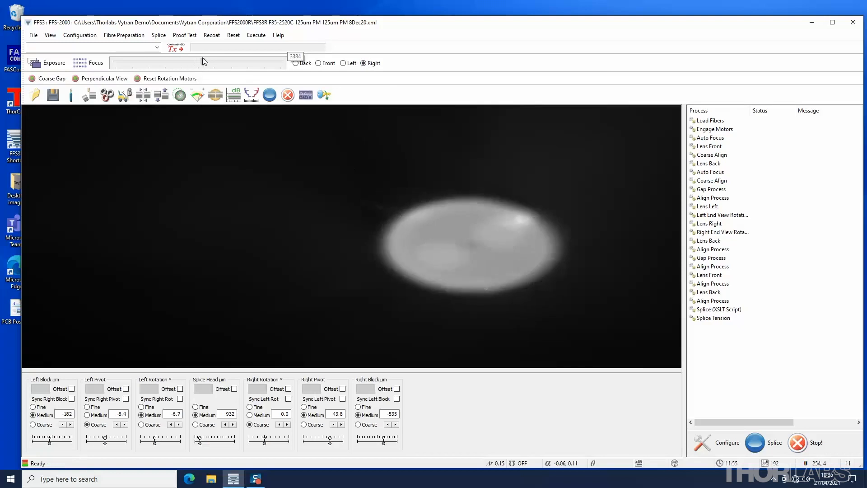
{"action": "left_click", "coordinate": [162, 96]}
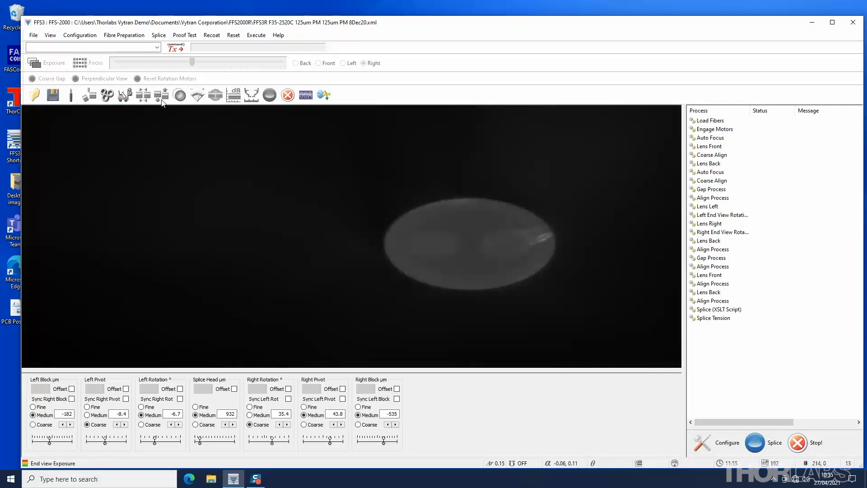
{"action": "left_click", "coordinate": [161, 138]}
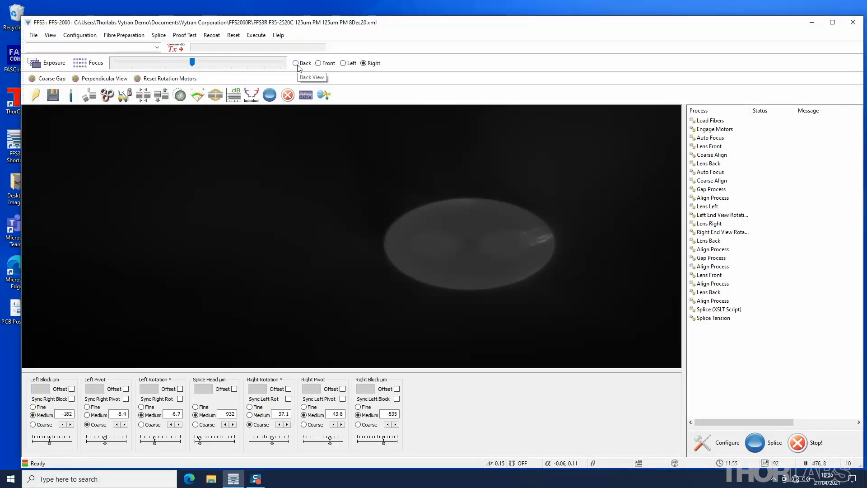
{"action": "left_click", "coordinate": [297, 63]}
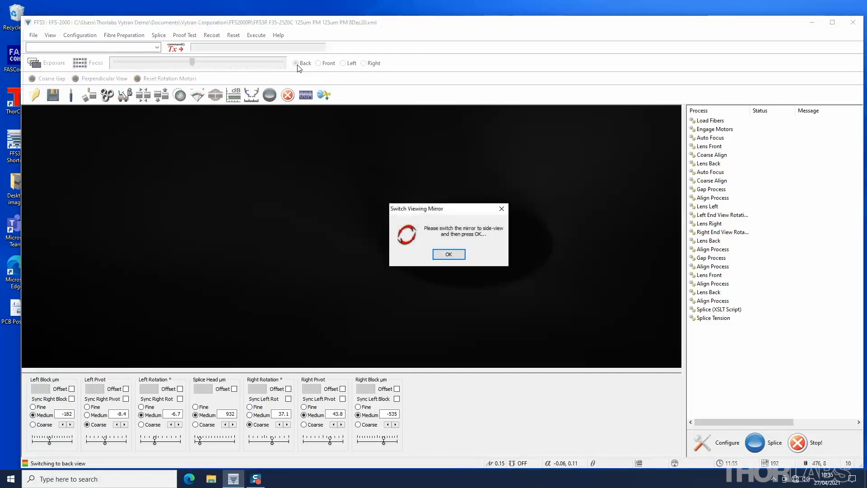
{"action": "left_click", "coordinate": [445, 254]}
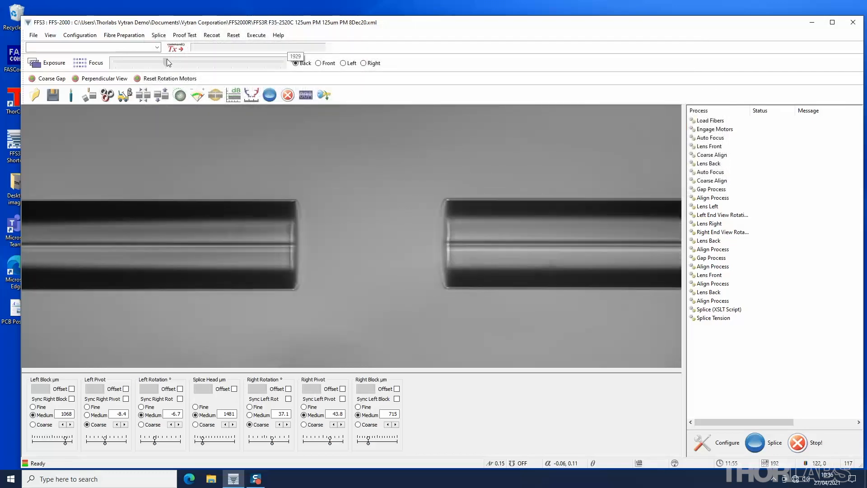
- Gap the fibre ends and align them in the back side view
{"action": "left_click", "coordinate": [142, 96]}
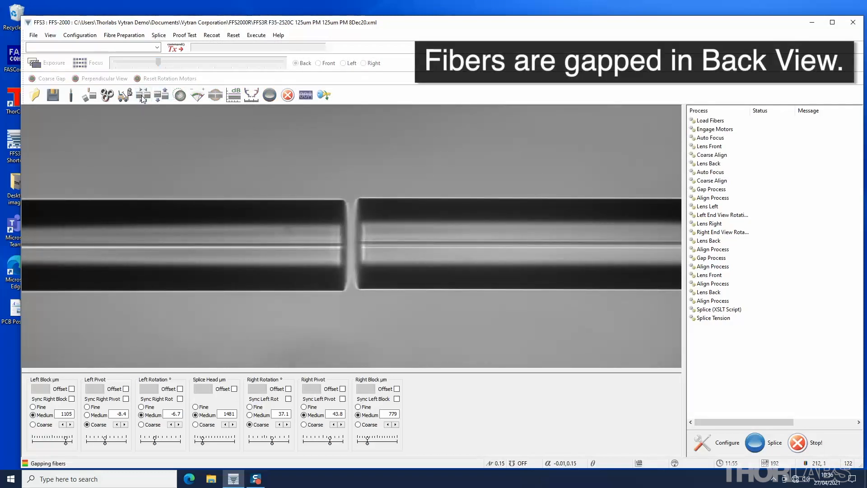
{"action": "left_click", "coordinate": [165, 96]}
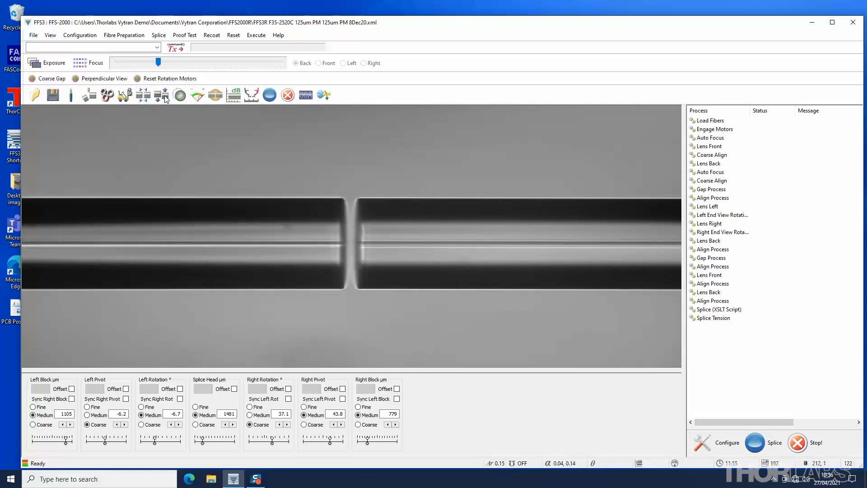
{"action": "left_click", "coordinate": [320, 62]}
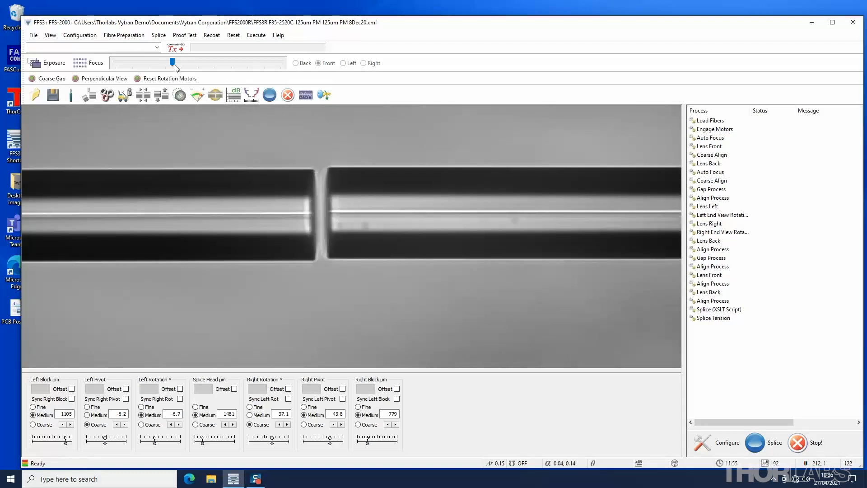
- Focus and align the fibres in the front side view, then return to the back view
{"action": "left_click", "coordinate": [93, 63]}
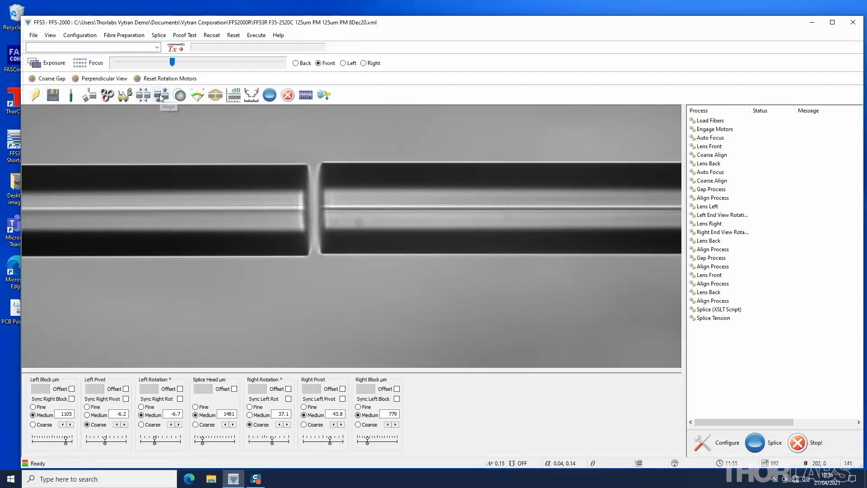
{"action": "left_click", "coordinate": [161, 95]}
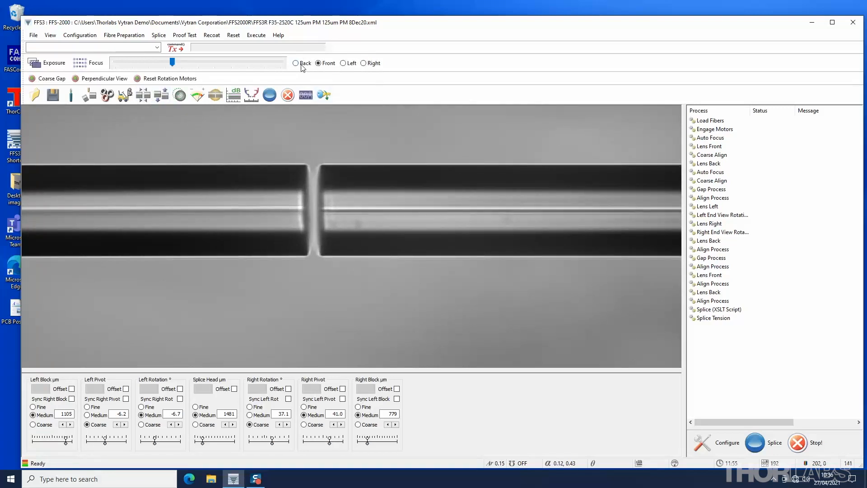
{"action": "left_click", "coordinate": [302, 64]}
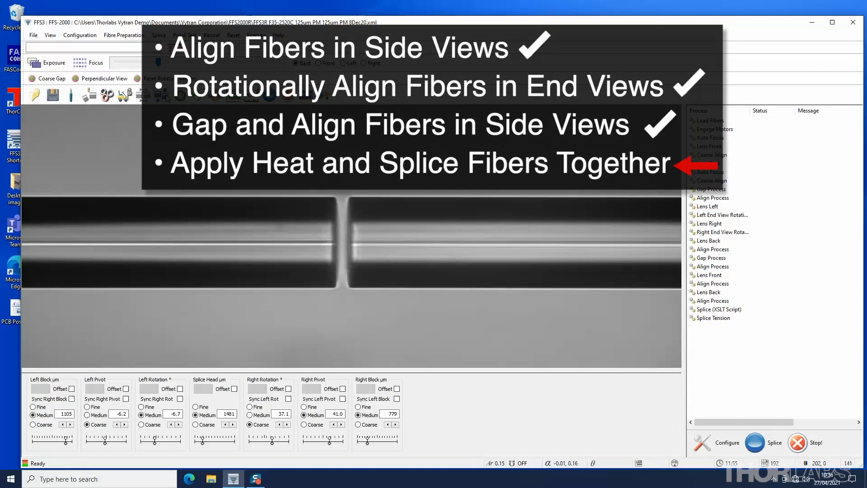
- Check the splice properties, fuse the fibre ends with Splice-only and view the joint from the front
{"action": "left_click", "coordinate": [167, 95]}
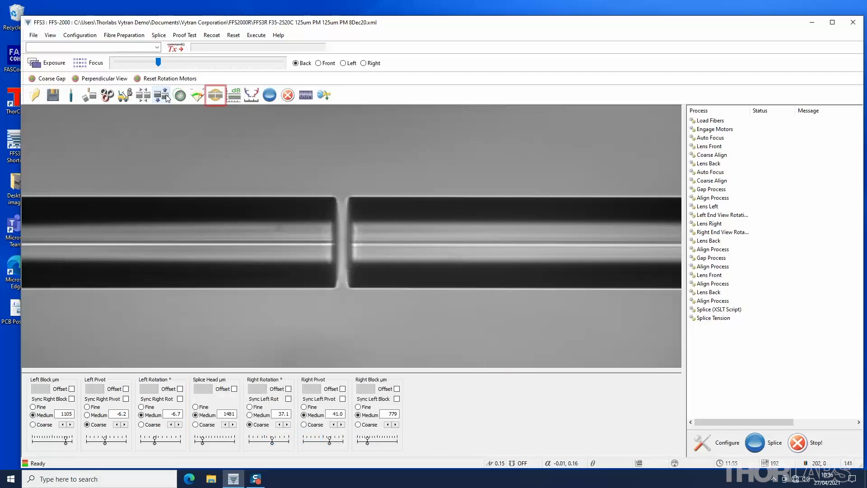
{"action": "left_click", "coordinate": [213, 96]}
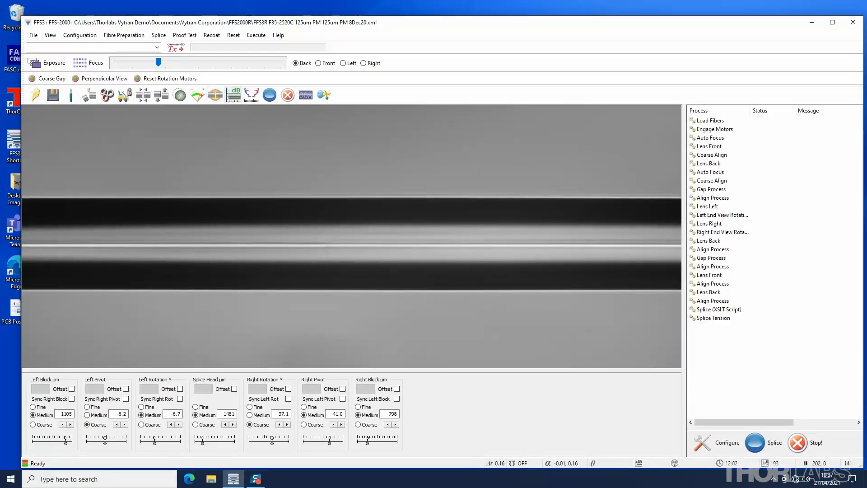
{"action": "left_click", "coordinate": [324, 65]}
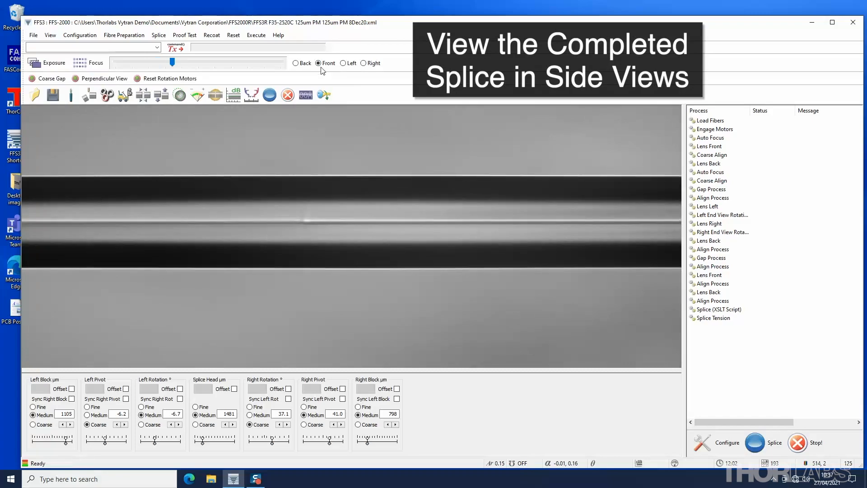
- View the splice from the back and reset the rotation motors to zero
{"action": "left_click", "coordinate": [295, 64]}
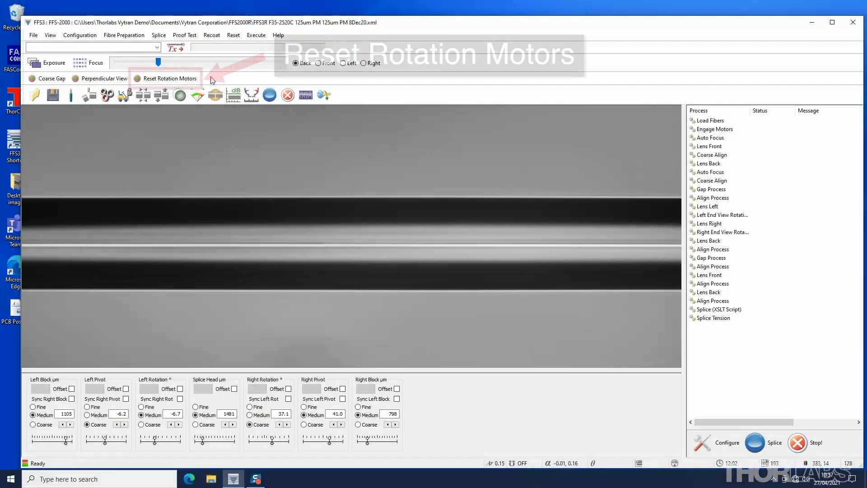
{"action": "left_click", "coordinate": [169, 78]}
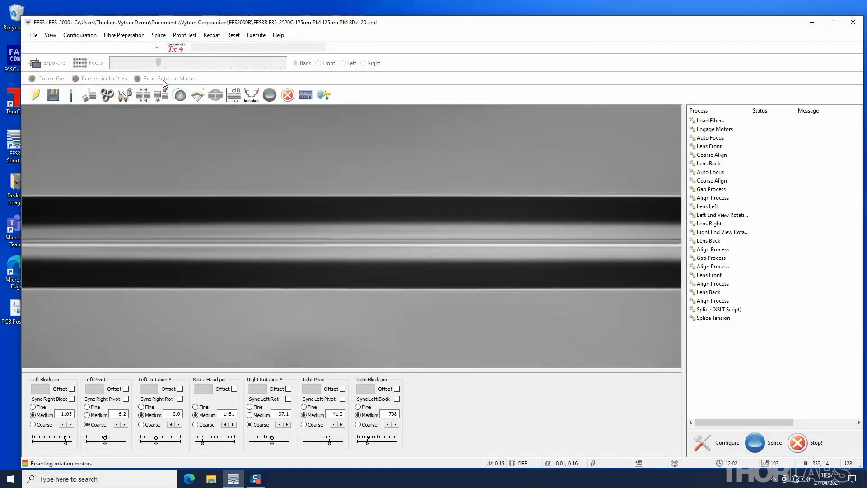